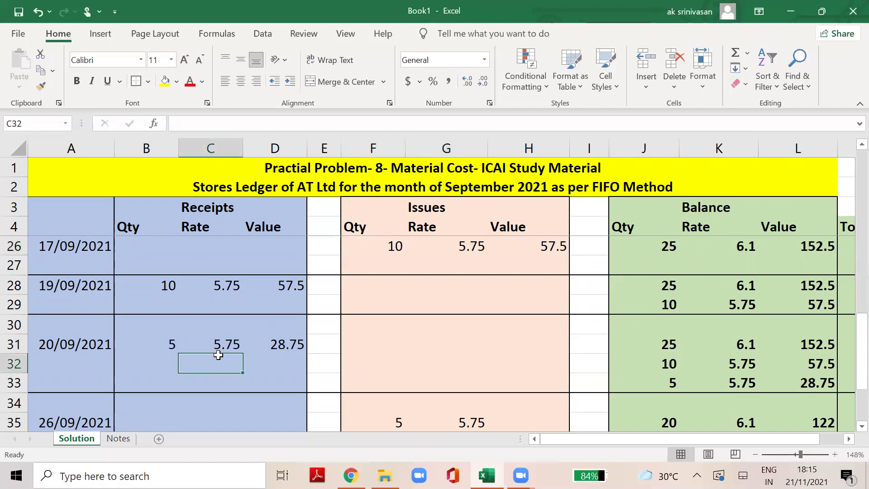
# Review the 20/09/2021 receipt's quantity, rate and value against the balance lots in rows 28 to 33
pyautogui.click(227, 342)
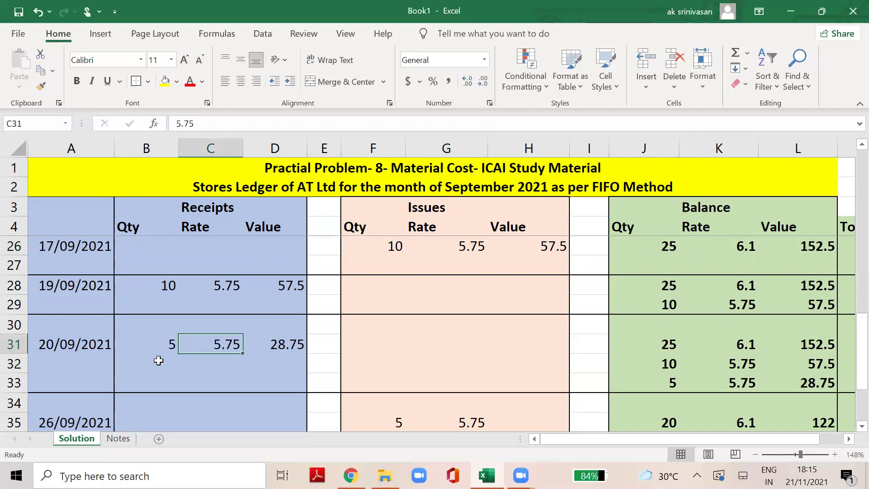
pyautogui.click(170, 345)
pyautogui.click(232, 345)
pyautogui.click(282, 342)
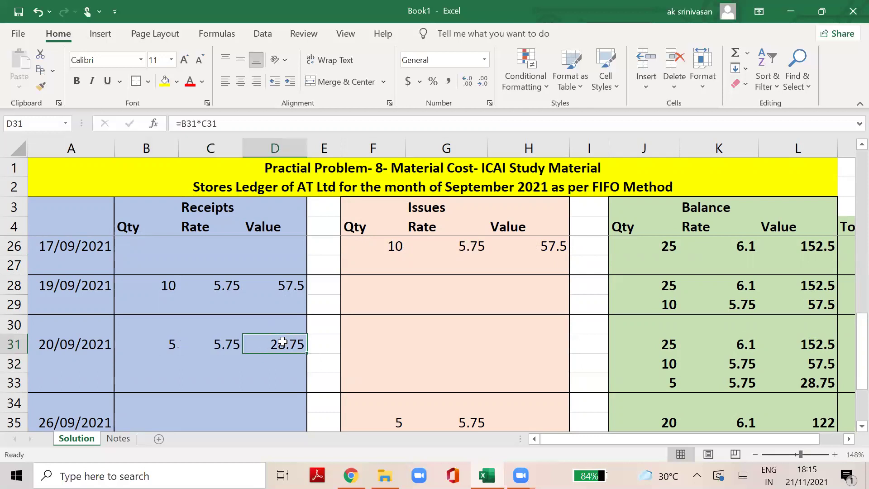
pyautogui.click(659, 285)
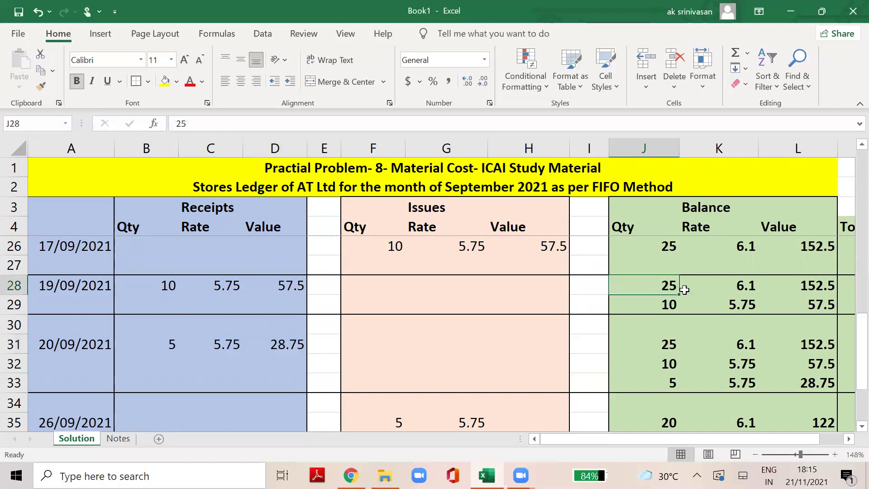
pyautogui.click(812, 285)
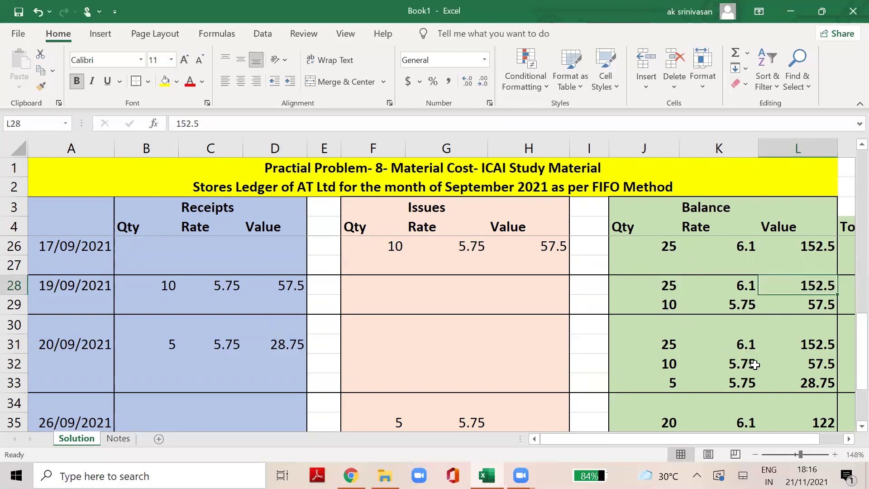
pyautogui.click(806, 361)
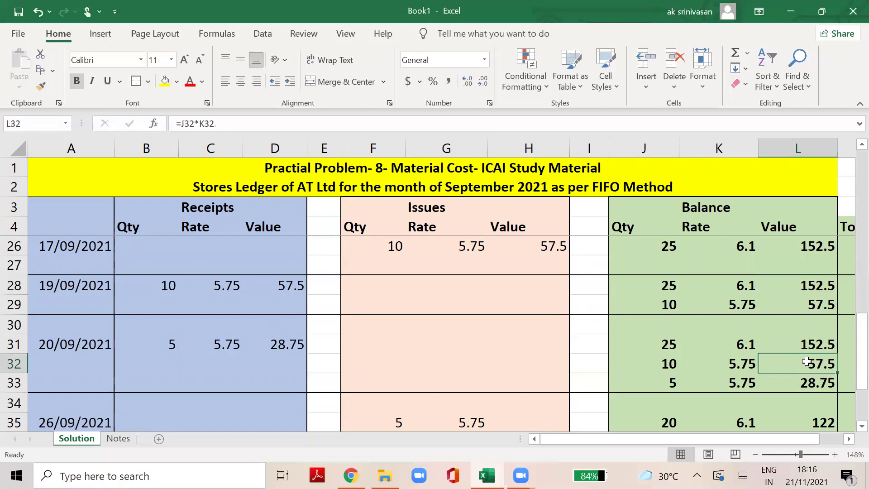
pyautogui.click(172, 344)
pyautogui.click(744, 383)
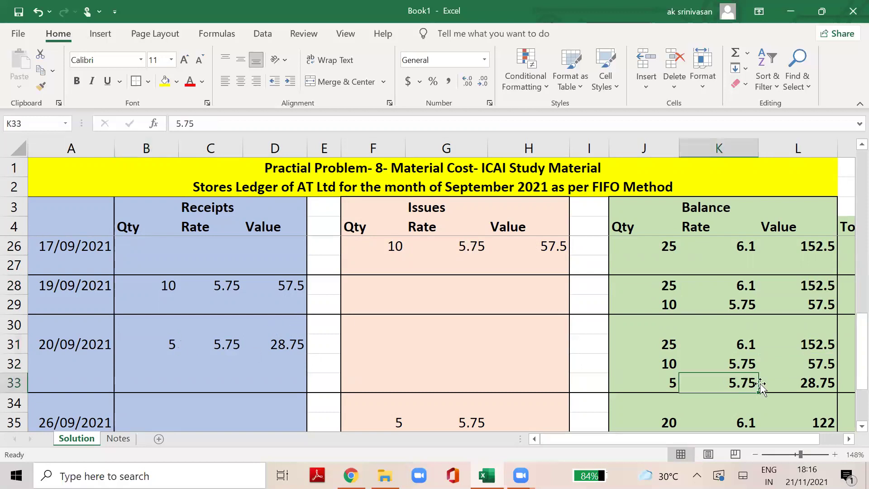
pyautogui.click(823, 383)
pyautogui.click(665, 383)
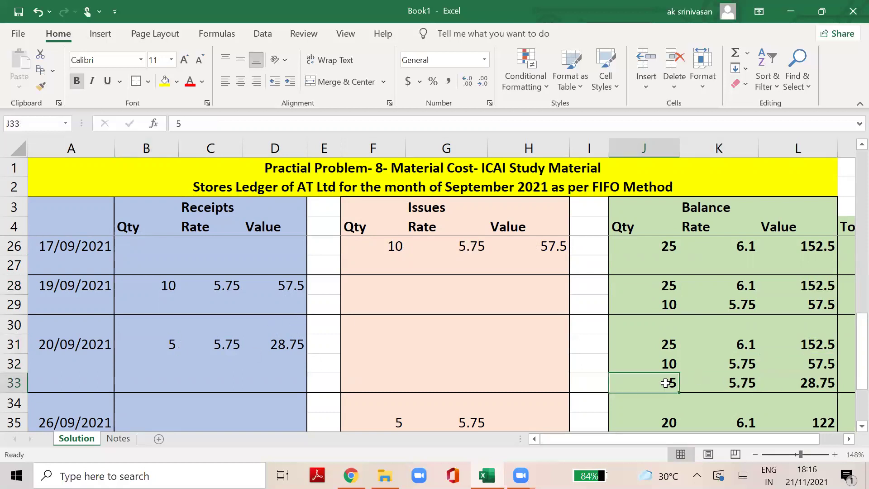
pyautogui.hotkey('shift', 'Right')
pyautogui.hotkey('shift', 'Right')
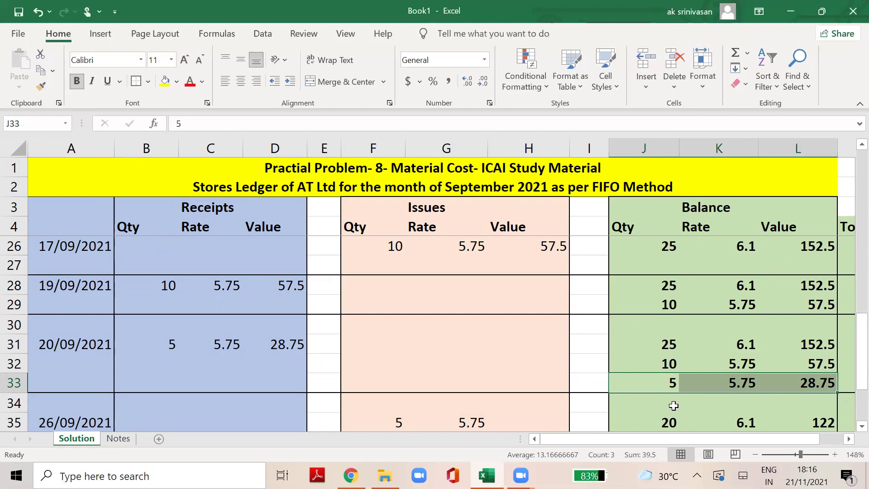
# Consult the Notes sheet's rule on materials returned to stores and compare the 20/09/2021 receipt rate with the 17/09/2021 issue rate
pyautogui.click(218, 347)
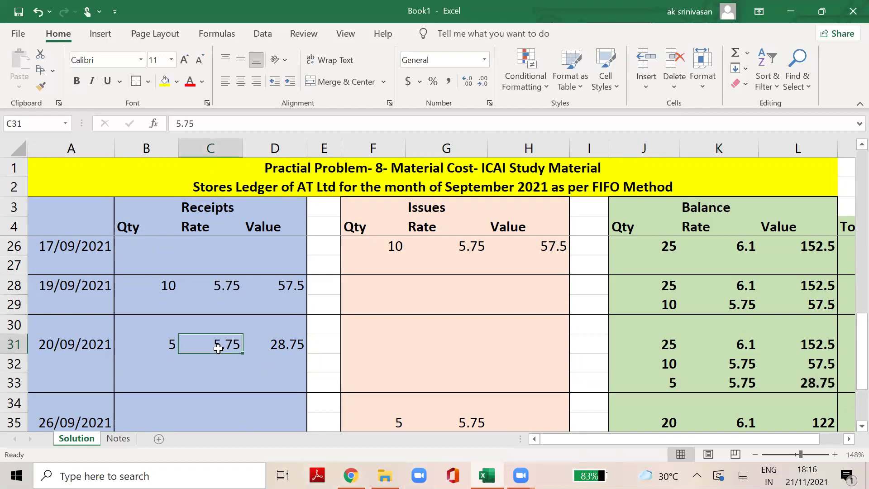
pyautogui.click(119, 439)
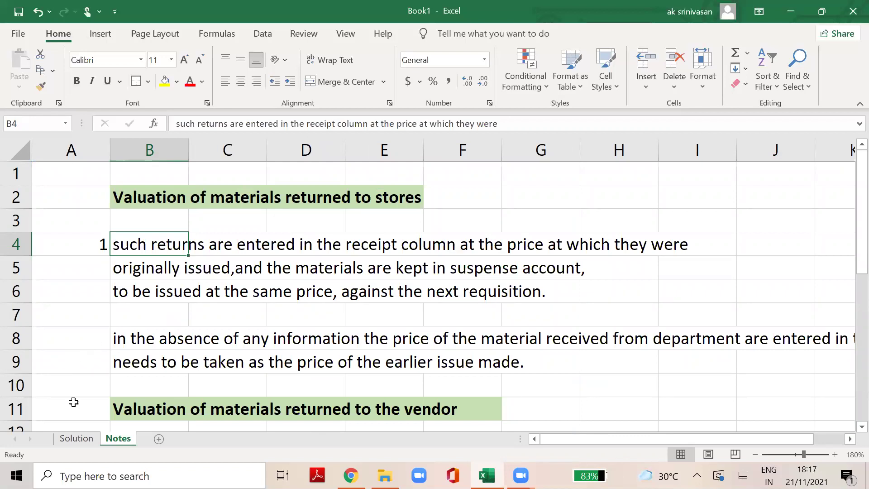
pyautogui.click(75, 441)
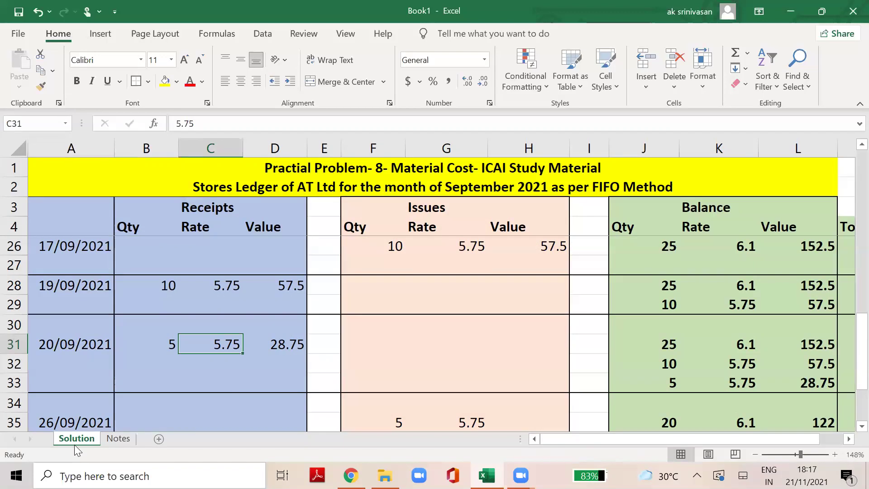
pyautogui.click(472, 254)
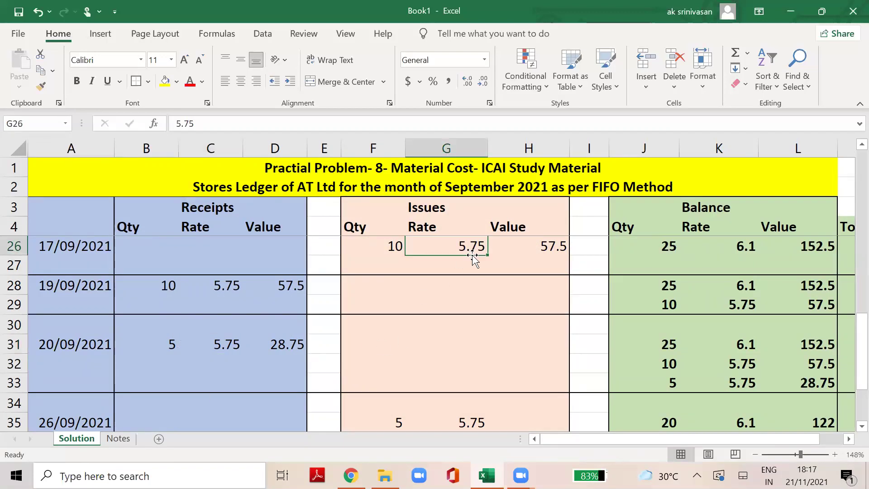
pyautogui.click(233, 345)
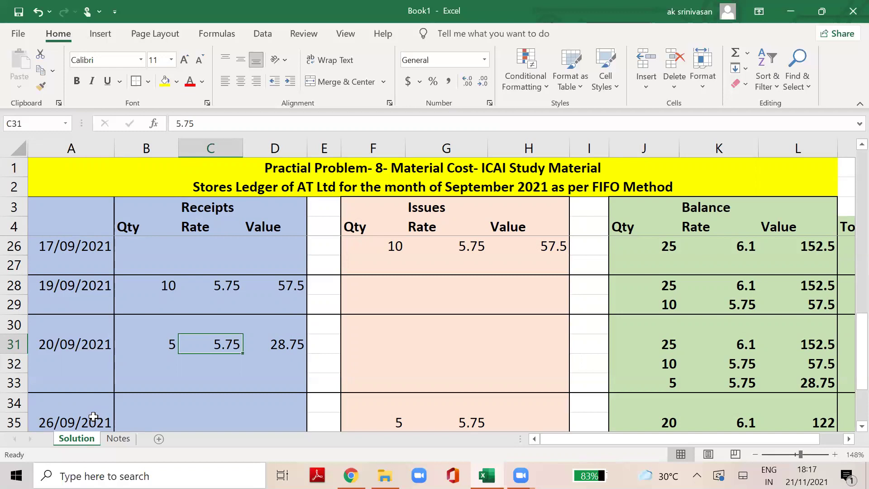
# Examine the 26/09/2021 issue quantities and rates against the 20/09/2021 receipt and its balance lots
pyautogui.click(162, 345)
pyautogui.press('Down')
pyautogui.press('Down')
pyautogui.press('Down')
pyautogui.press('Down')
pyautogui.press('Down')
pyautogui.press('Down')
pyautogui.press('Down')
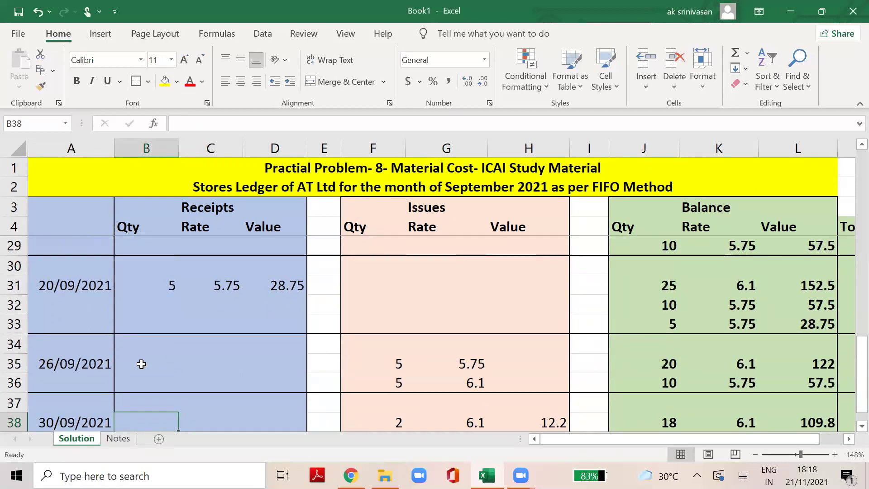
pyautogui.click(169, 285)
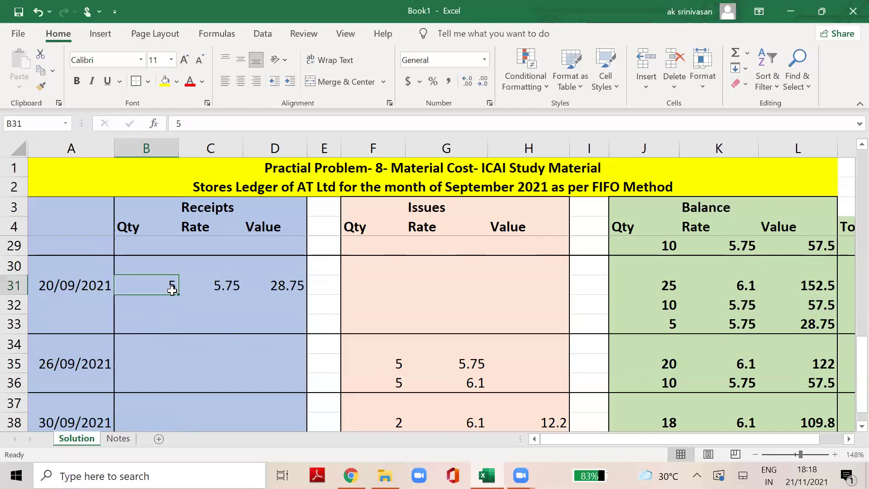
pyautogui.click(670, 324)
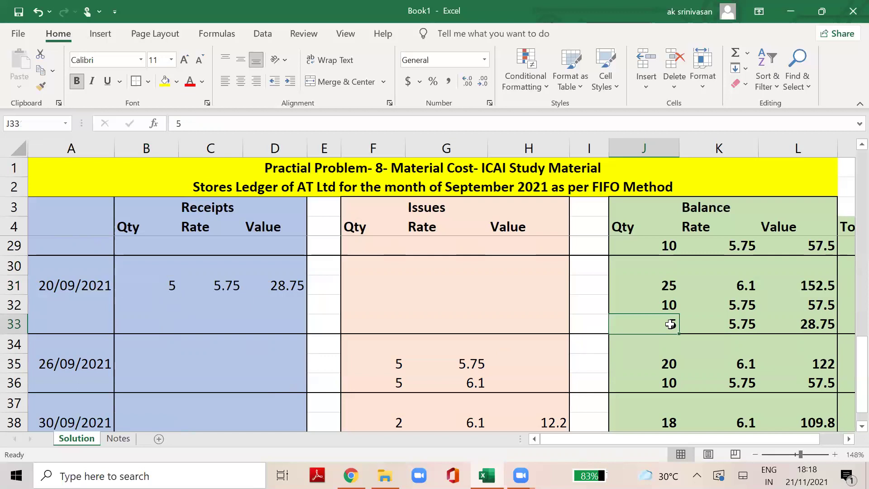
pyautogui.click(409, 364)
pyautogui.click(739, 321)
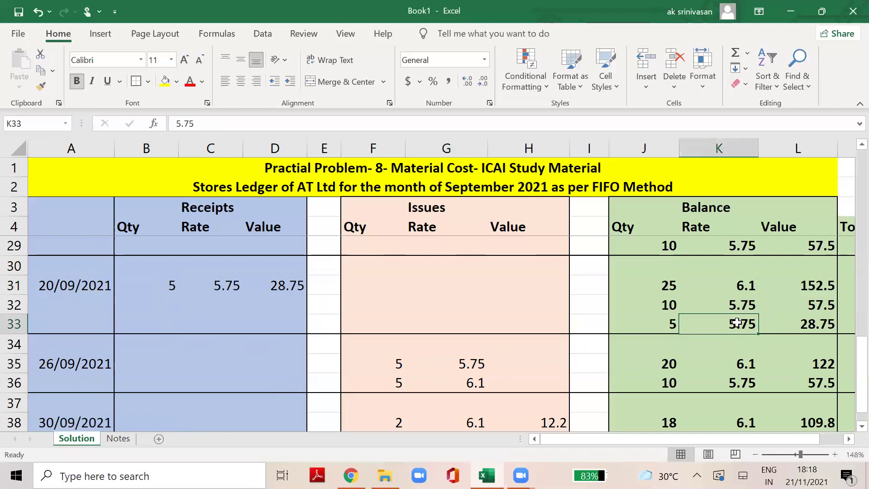
pyautogui.click(406, 381)
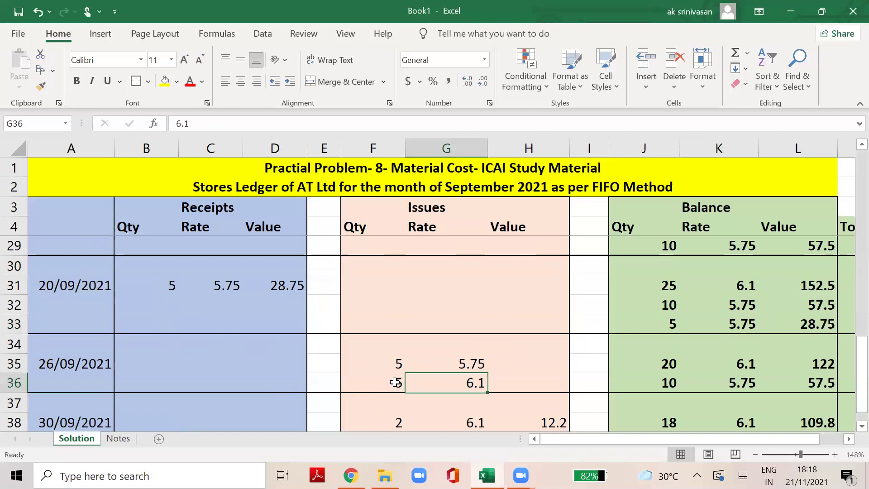
pyautogui.click(398, 381)
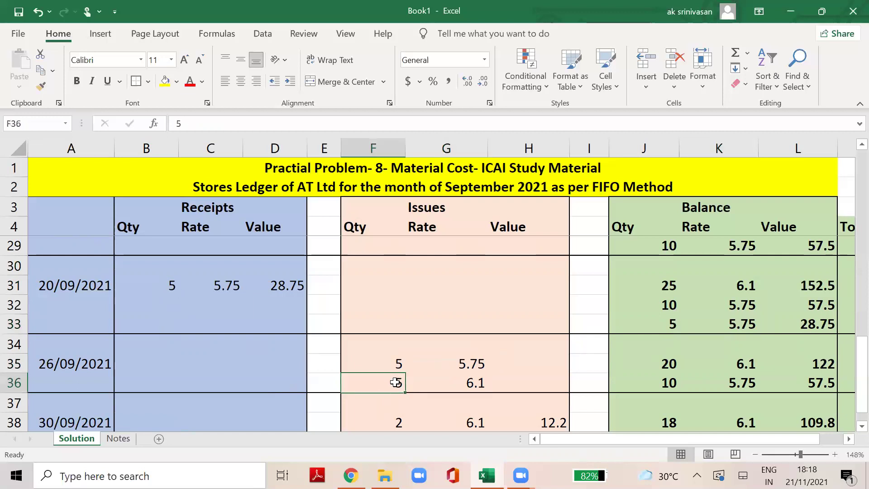
pyautogui.click(668, 286)
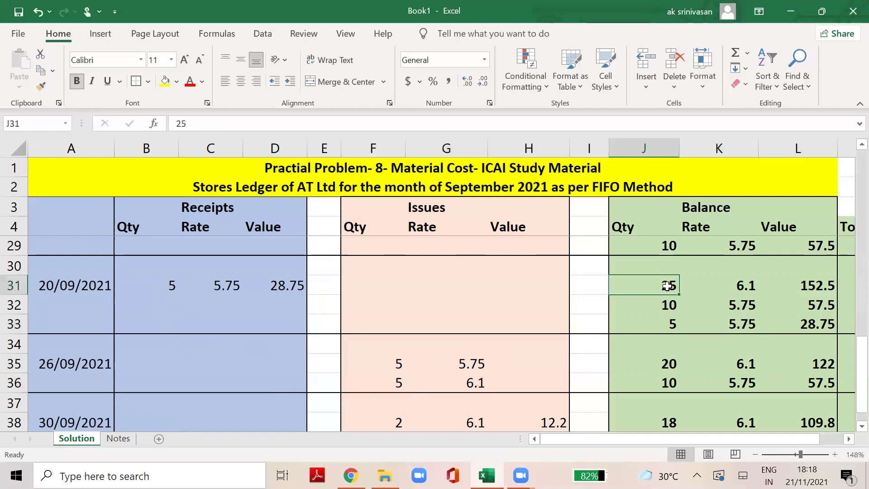
pyautogui.click(397, 386)
pyautogui.click(481, 383)
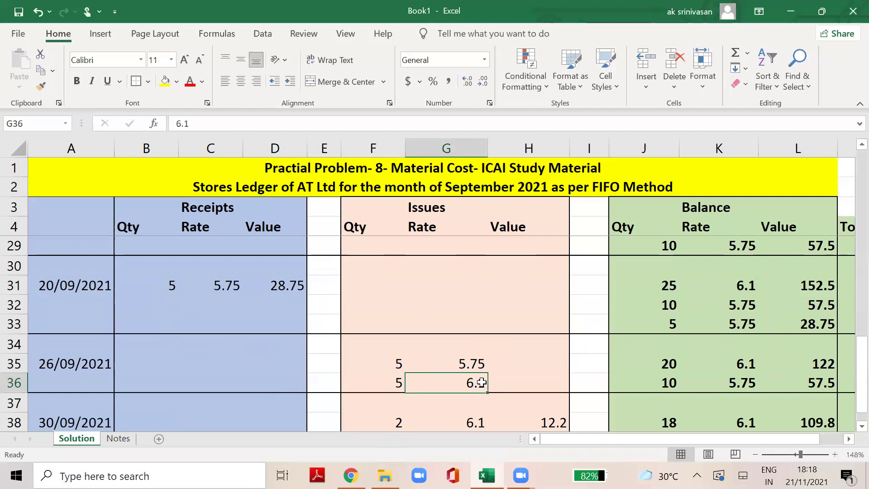
# Calculate the first 26/09/2021 issue's value in H35 with the formula =F35*G35
pyautogui.click(533, 361)
pyautogui.write('=')
pyautogui.press('Left')
pyautogui.press('Left')
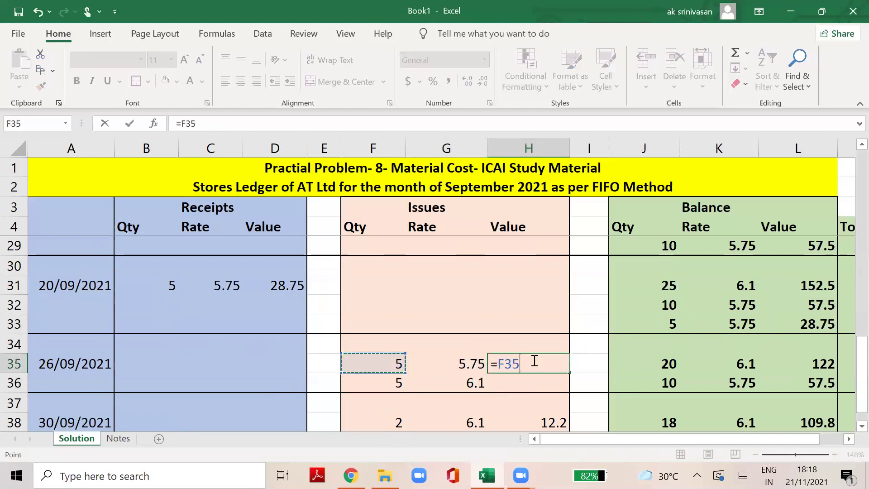
pyautogui.write('*')
pyautogui.press('Left')
pyautogui.hotkey('ctrl', 'Return')
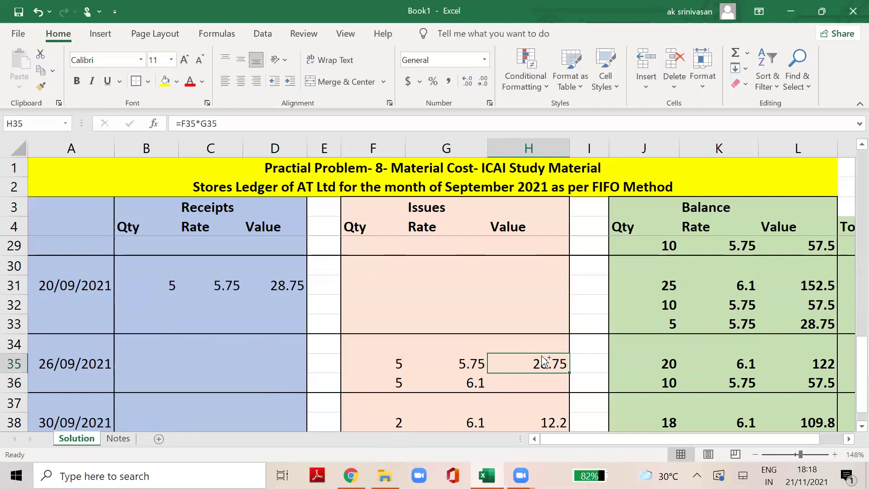
# Copy the value formula from H35 to H36 for the second 26/09/2021 issue line
pyautogui.hotkey('ctrl', 'c')
pyautogui.press('Down')
pyautogui.hotkey('ctrl', 'v')
pyautogui.press('Escape')
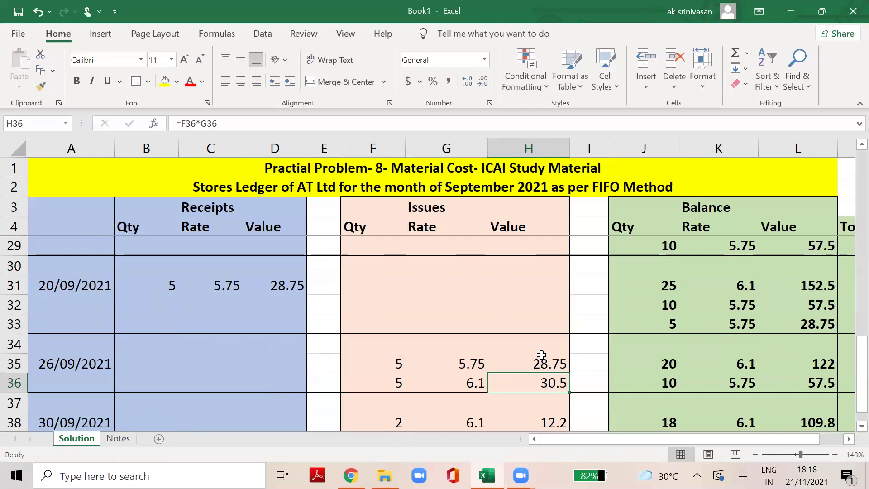
# Trace the two 26/09/2021 issue quantities back to the 20/09/2021 balance lots and compare them with the balance after issue
pyautogui.press('Down')
pyautogui.press('Down')
pyautogui.press('Left')
pyautogui.press('Left')
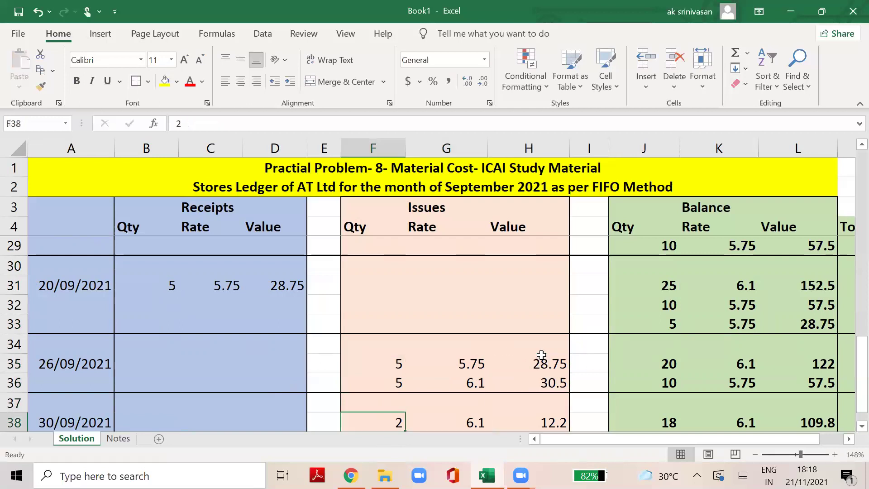
pyautogui.click(395, 364)
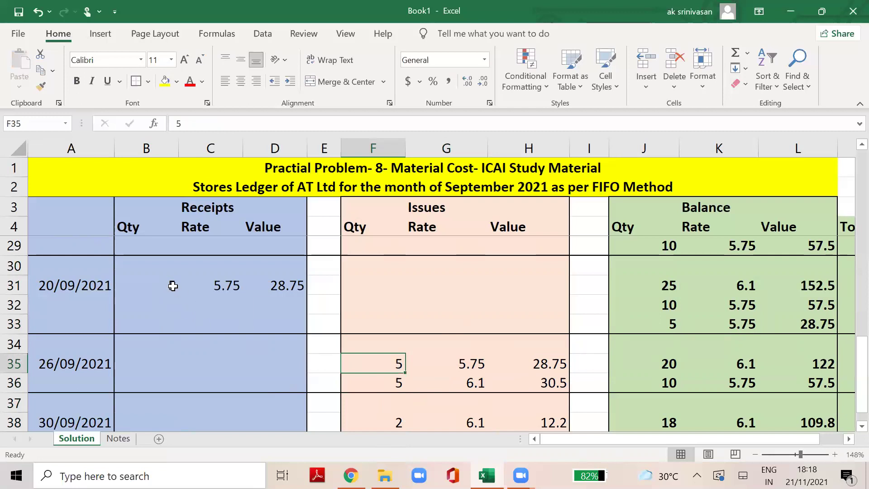
pyautogui.click(672, 322)
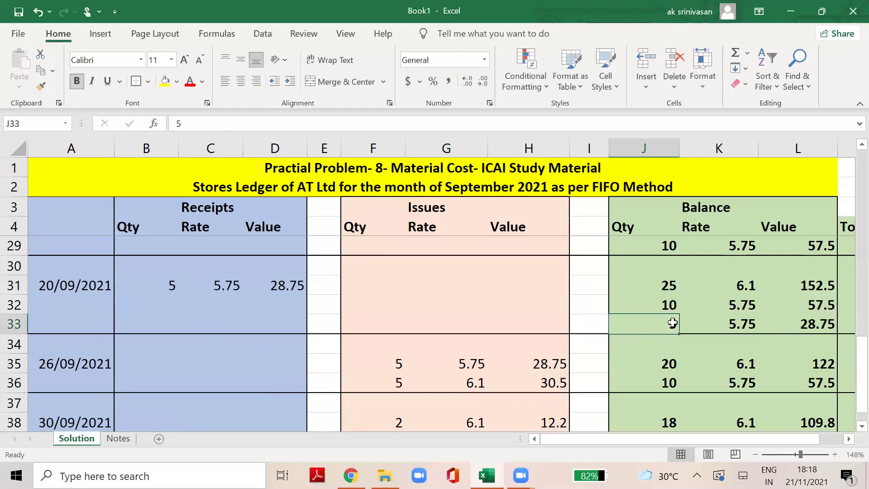
pyautogui.click(669, 285)
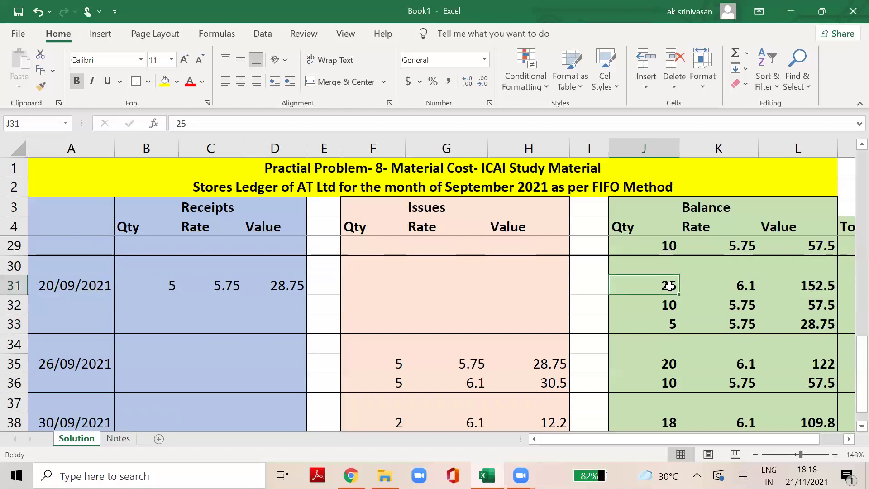
pyautogui.click(390, 387)
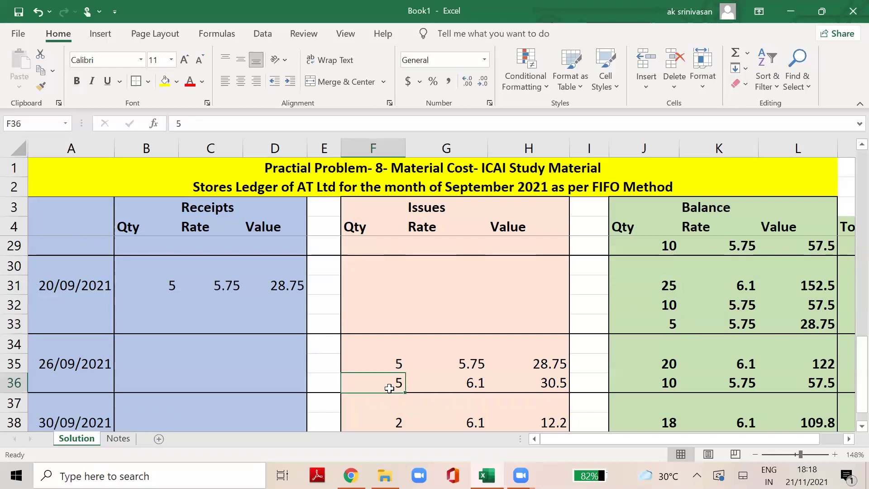
pyautogui.click(668, 286)
pyautogui.click(661, 359)
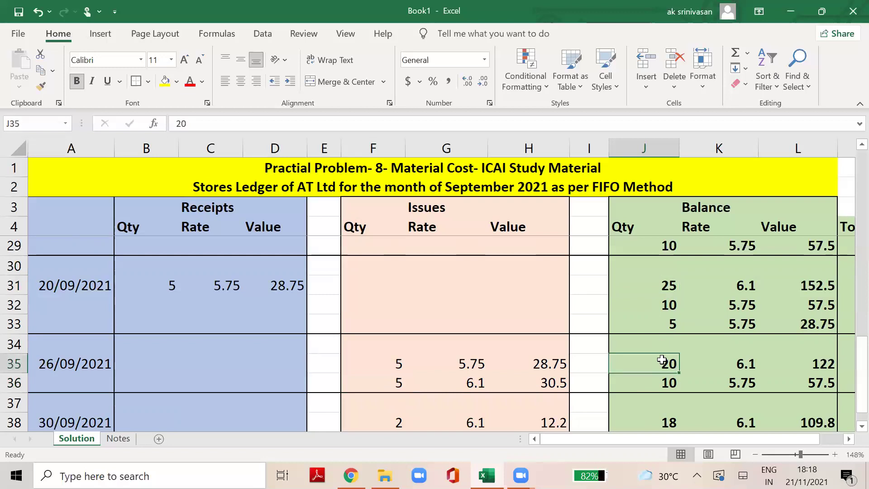
pyautogui.click(673, 308)
pyautogui.click(675, 326)
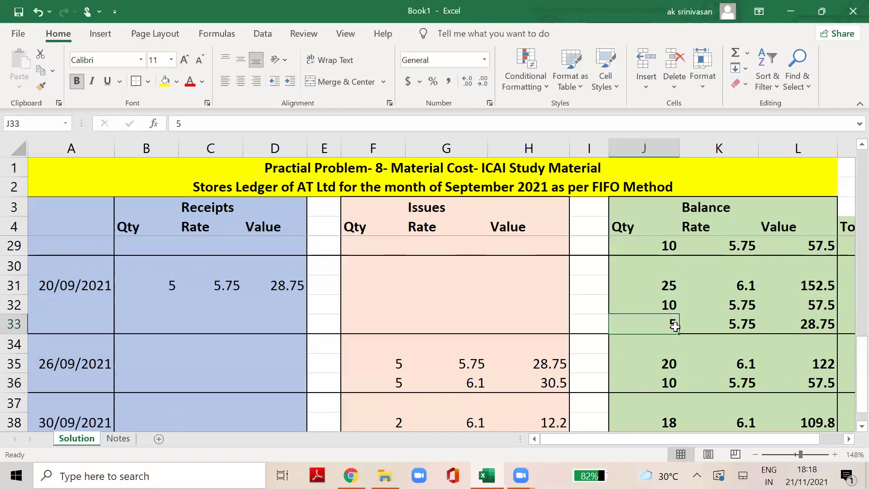
pyautogui.click(396, 364)
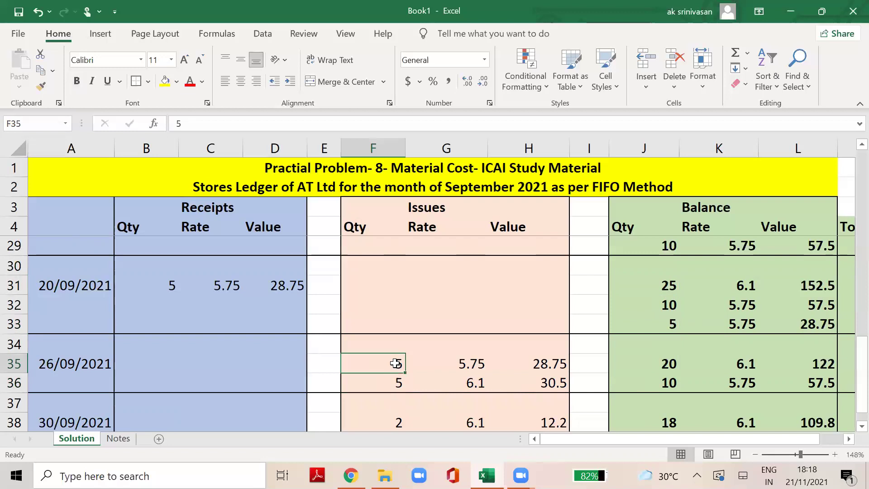
# Check the Notes sheet's line on issuing returned materials at the same price, and return to the Solution sheet
pyautogui.click(118, 438)
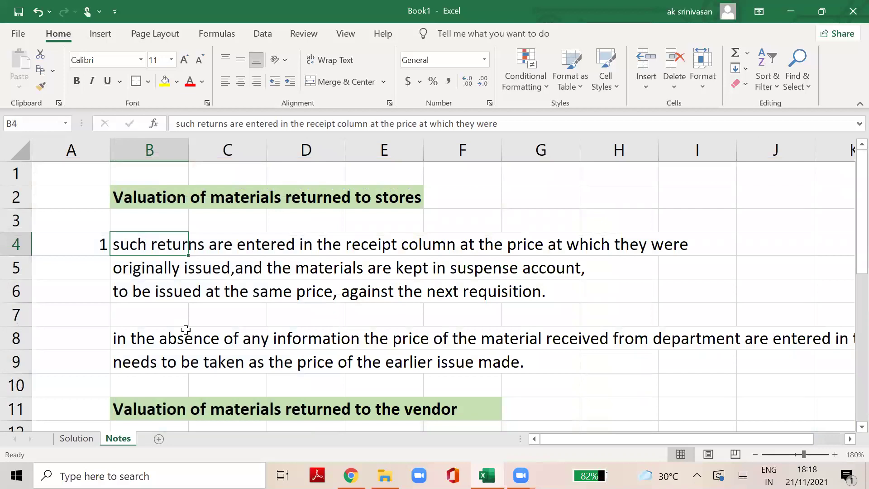
pyautogui.click(125, 287)
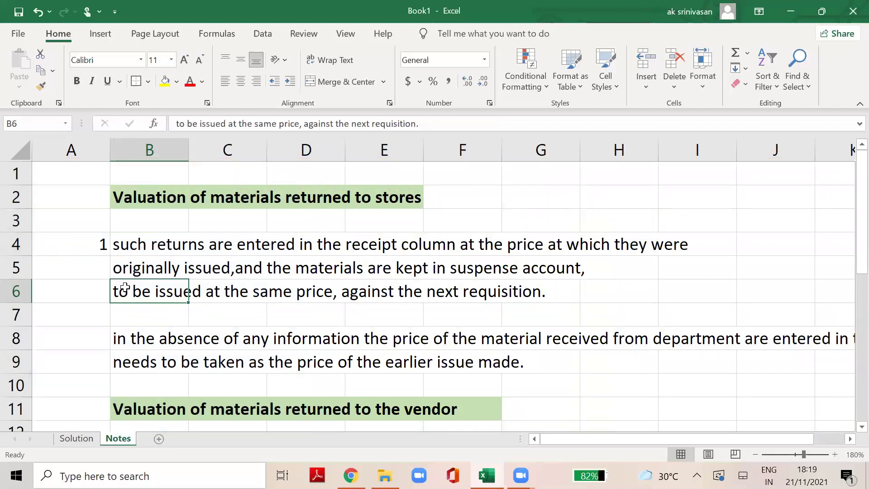
pyautogui.click(76, 439)
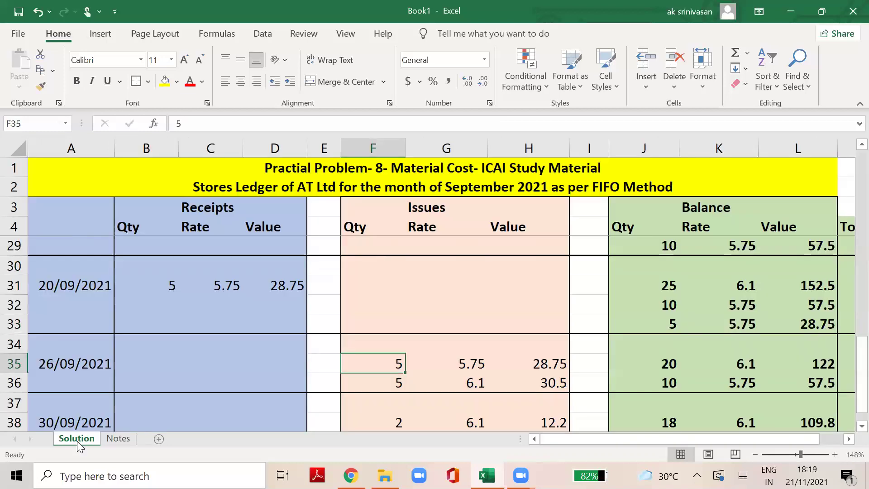
# Match the 20/09/2021 returned quantity with the first 26/09/2021 issue line, and the second issue line with the first 20/09/2021 balance lot
pyautogui.click(165, 292)
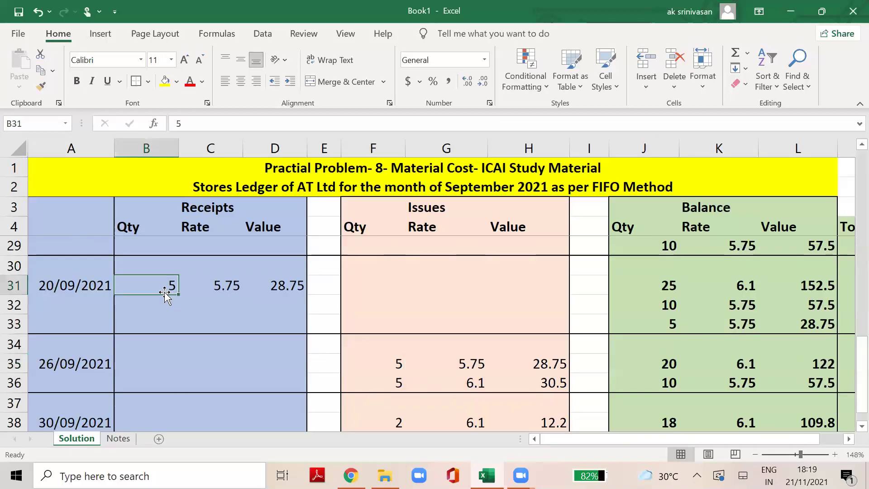
pyautogui.click(395, 363)
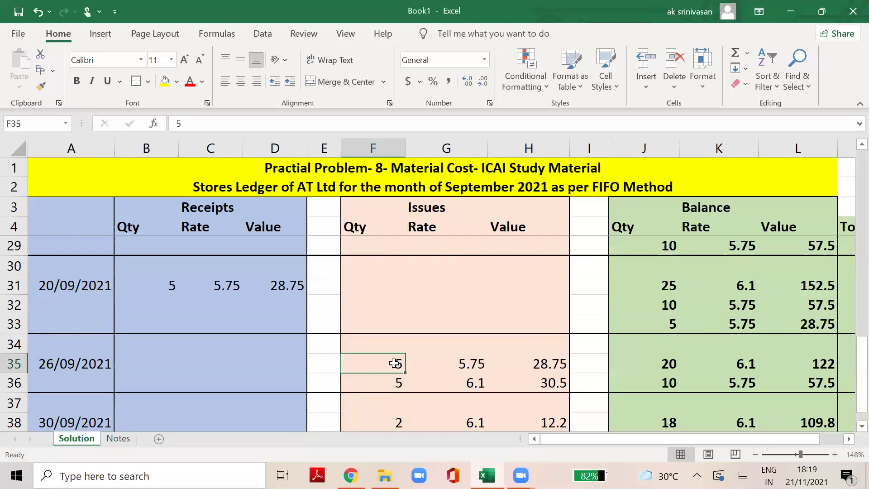
pyautogui.click(473, 364)
pyautogui.click(399, 383)
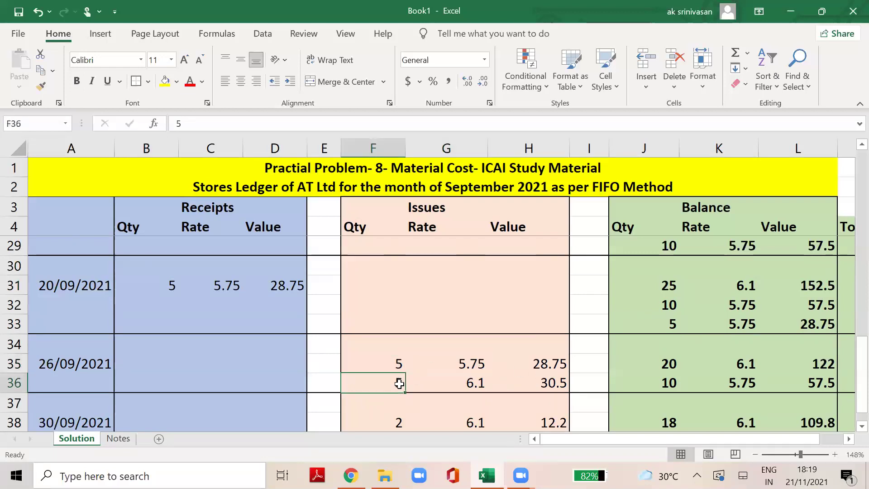
pyautogui.click(665, 286)
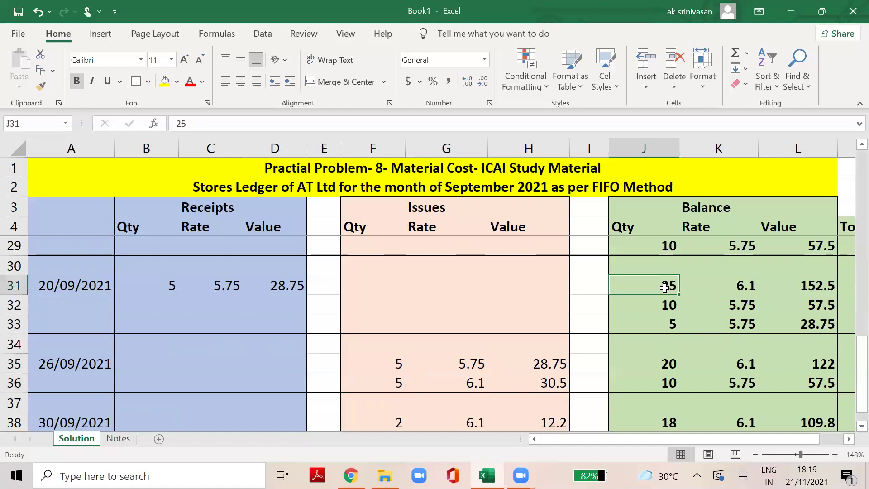
pyautogui.click(398, 383)
# Examine the 30/09/2021 issue's quantity, rate and value against the first lot of the 26/09/2021 balance
pyautogui.press('Down')
pyautogui.press('Down')
pyautogui.press('Down')
pyautogui.press('Down')
pyautogui.press('Down')
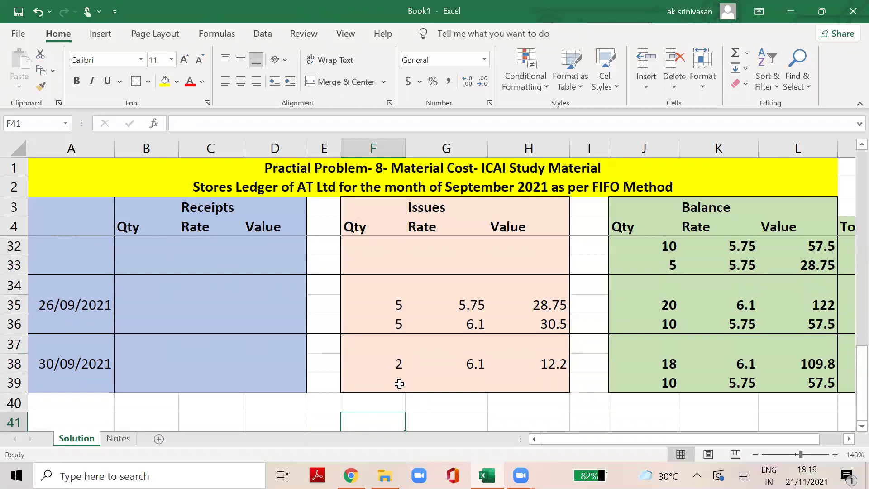
pyautogui.click(90, 363)
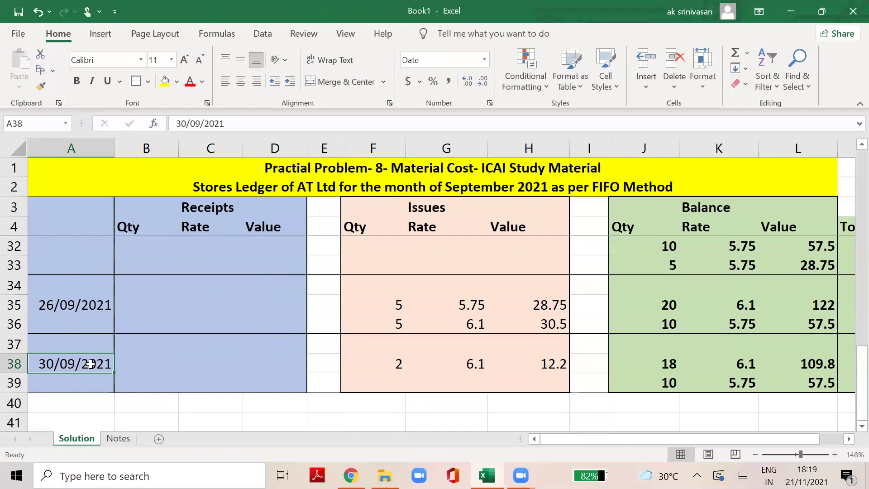
pyautogui.click(390, 360)
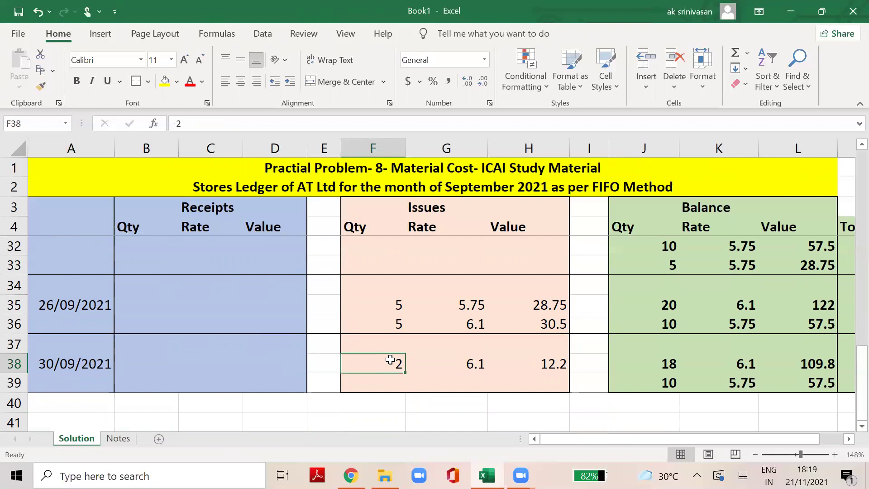
pyautogui.click(480, 364)
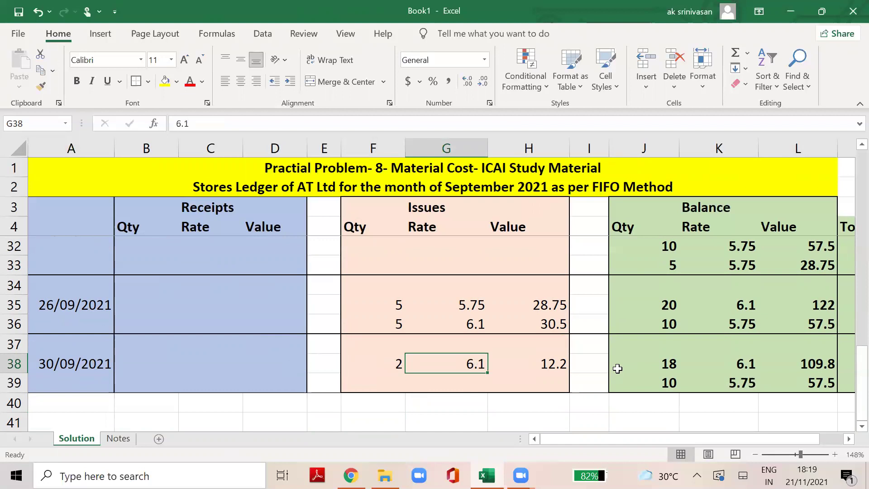
pyautogui.click(745, 308)
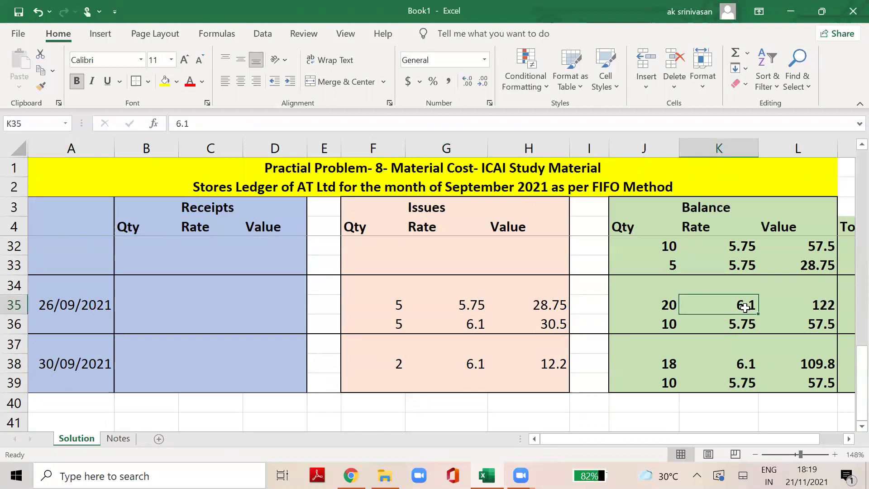
pyautogui.click(476, 368)
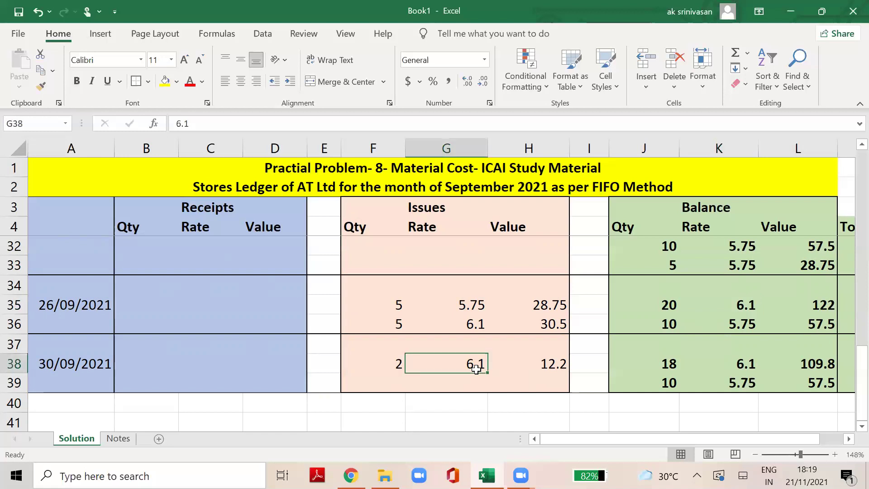
pyautogui.click(549, 365)
pyautogui.click(666, 306)
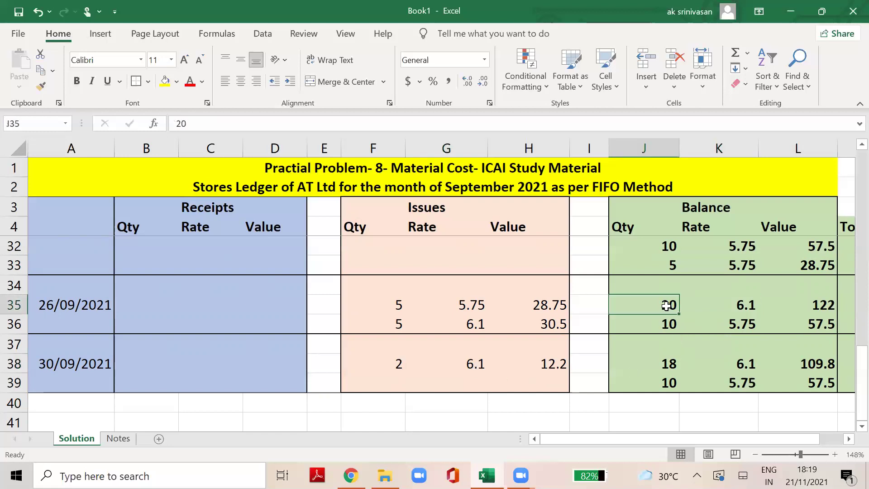
pyautogui.click(398, 363)
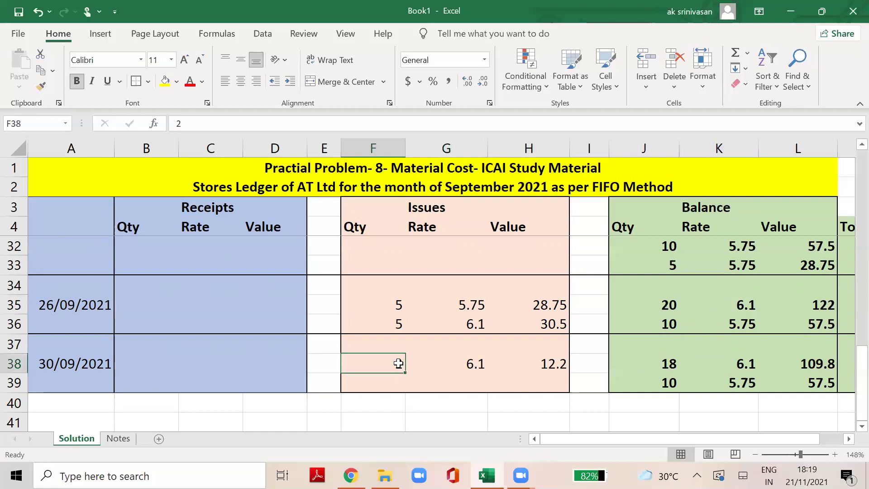
# Review the 30/09/2021 closing balance lots with their quantity, rate and value, and the total in M39
pyautogui.click(663, 364)
pyautogui.press('Right')
pyautogui.press('Right')
pyautogui.press('Right')
pyautogui.press('Left')
pyautogui.press('Left')
pyautogui.press('Left')
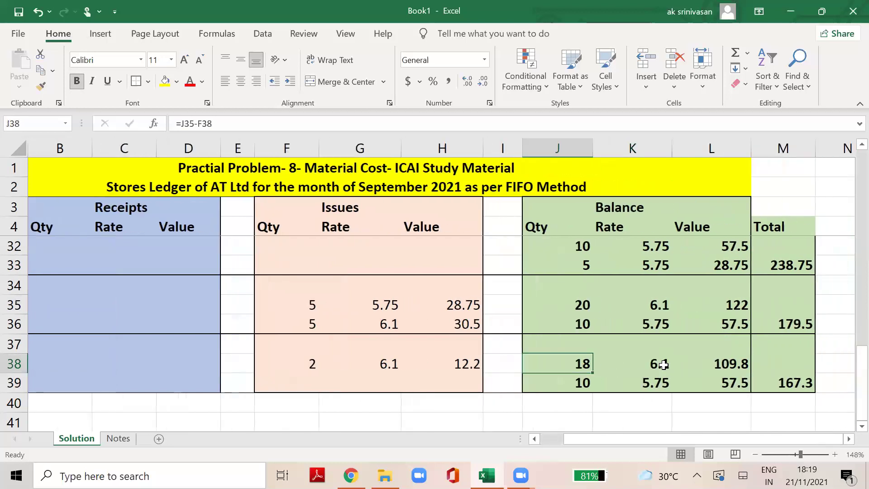
pyautogui.press('Down')
pyautogui.press('Right')
pyautogui.press('Right')
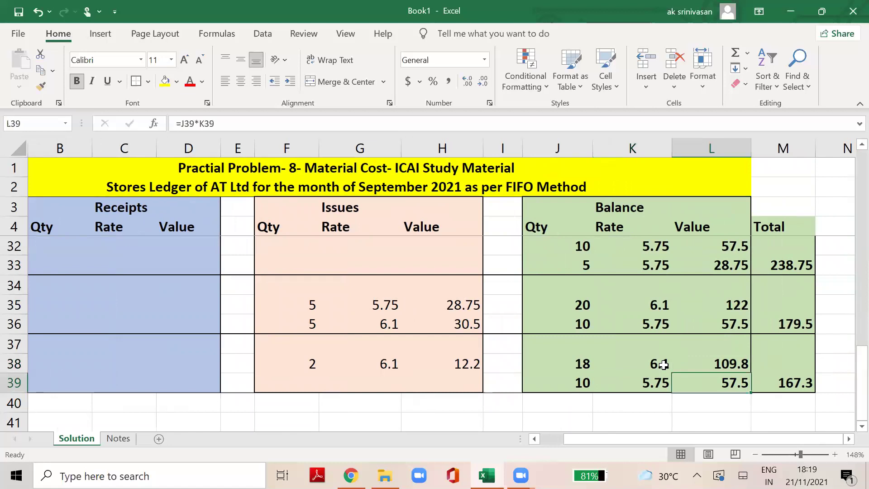
pyautogui.press('Right')
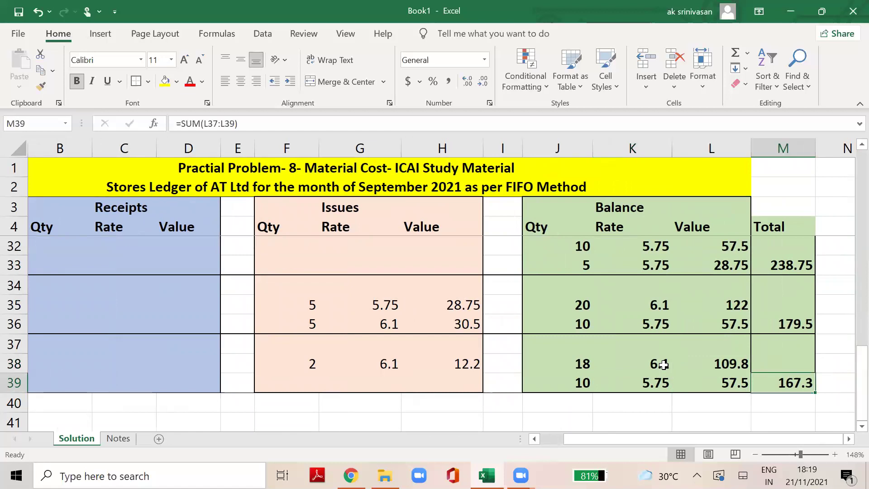
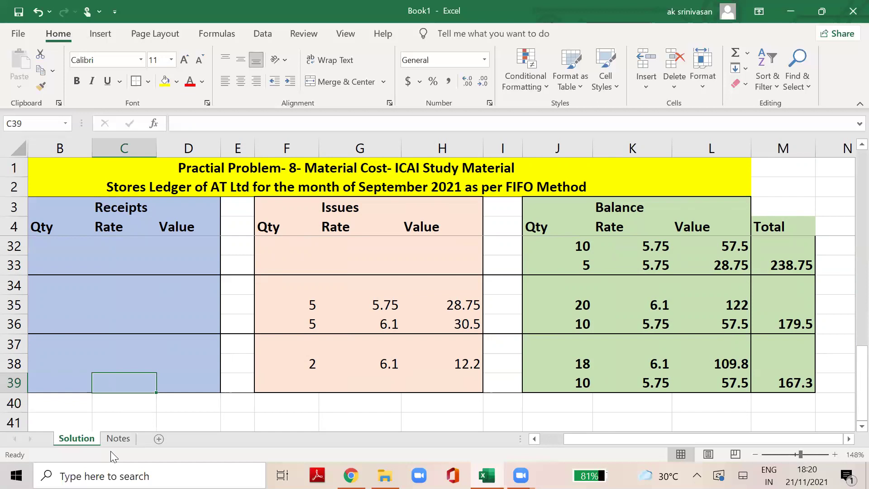
# Go back to the 20/09/2021 return entry in row 31 and follow it to the 26/09/2021 issue quantity in F35
pyautogui.press('Left')
pyautogui.press('Left')
pyautogui.press('Up')
pyautogui.press('Up')
pyautogui.press('Up')
pyautogui.press('Up')
pyautogui.press('Up')
pyautogui.press('Up')
pyautogui.press('Up')
pyautogui.press('Up')
pyautogui.press('Up')
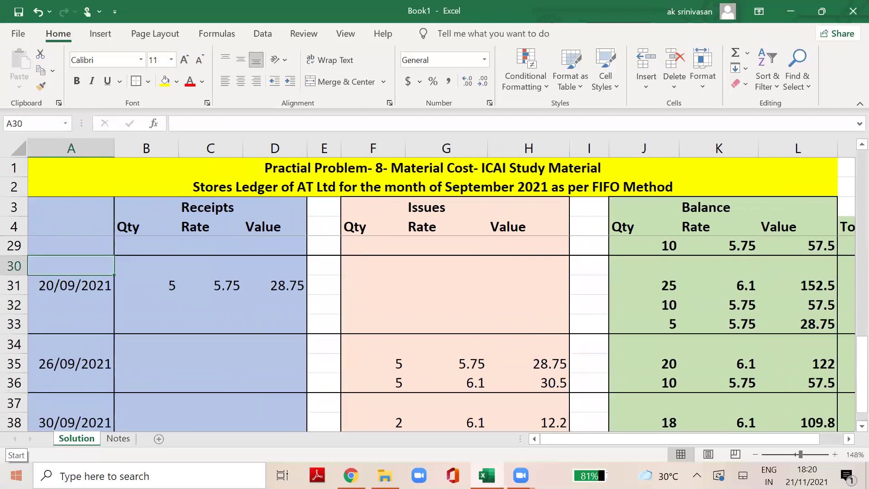
pyautogui.press('Down')
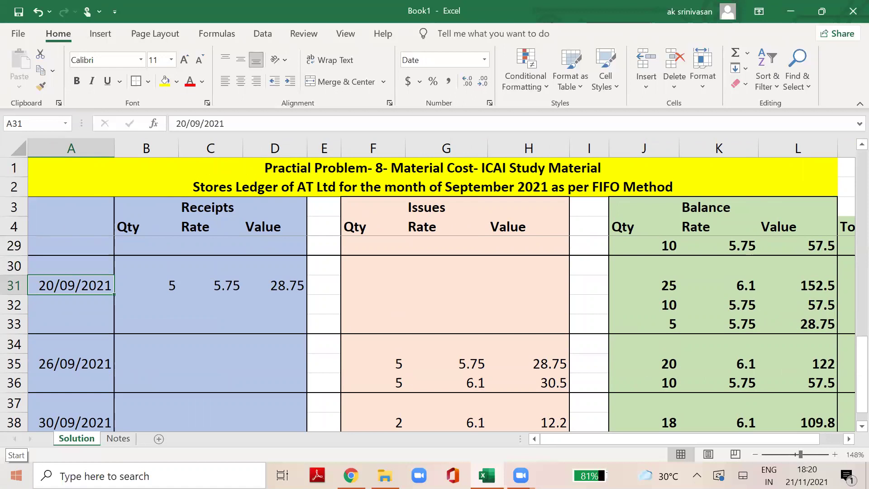
pyautogui.press('Right')
pyautogui.press('Down')
pyautogui.press('Down')
pyautogui.press('Down')
pyautogui.press('Down')
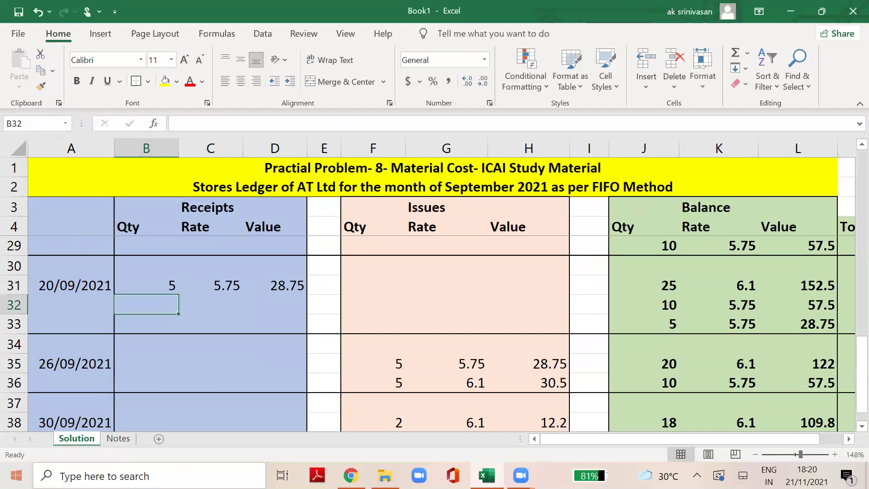
pyautogui.press('Right')
pyautogui.press('Right')
pyautogui.press('Right')
pyautogui.press('Right')
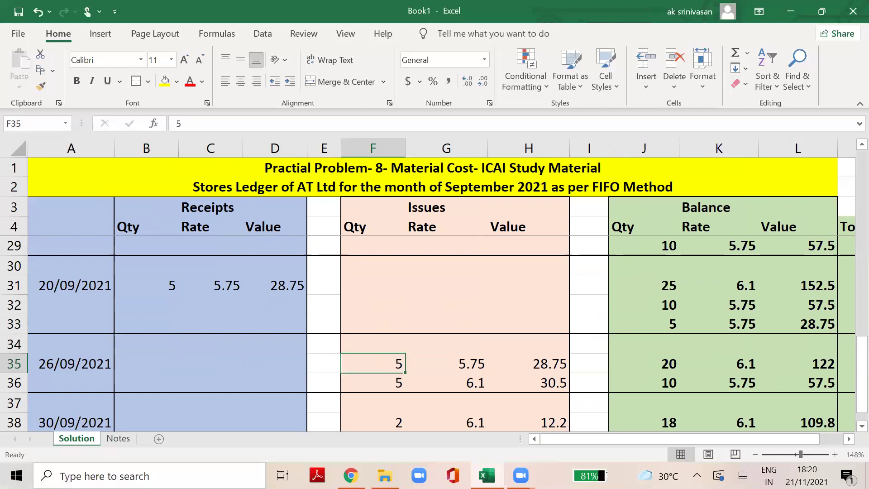
# Compare the returned quantity in B31 with the issue rate in G35, and the issue in F36 with the balance lot in J31
pyautogui.click(164, 288)
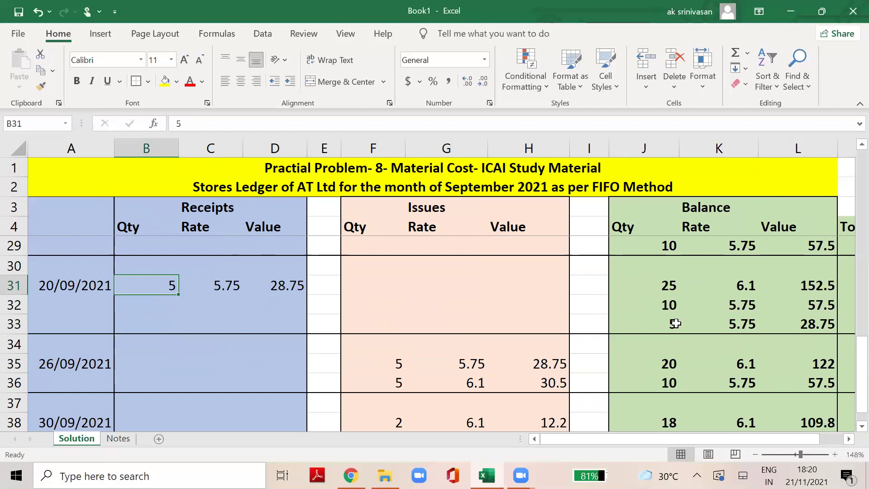
pyautogui.click(456, 363)
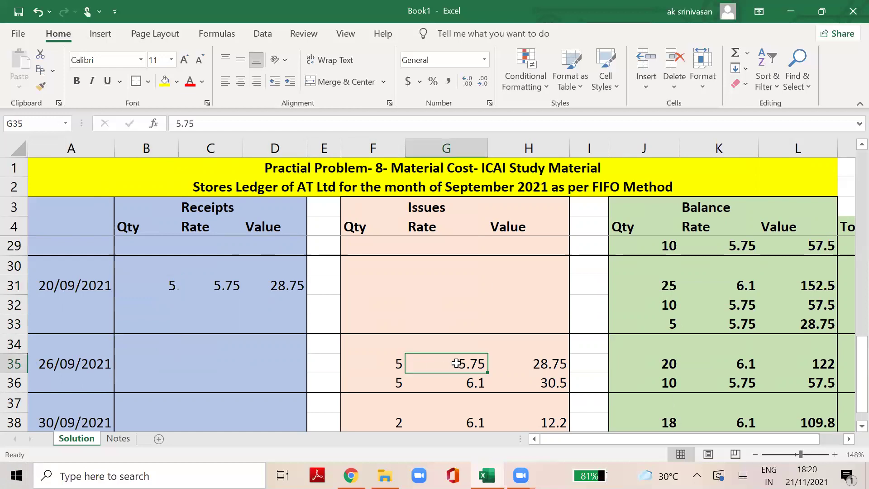
pyautogui.click(398, 383)
pyautogui.click(664, 286)
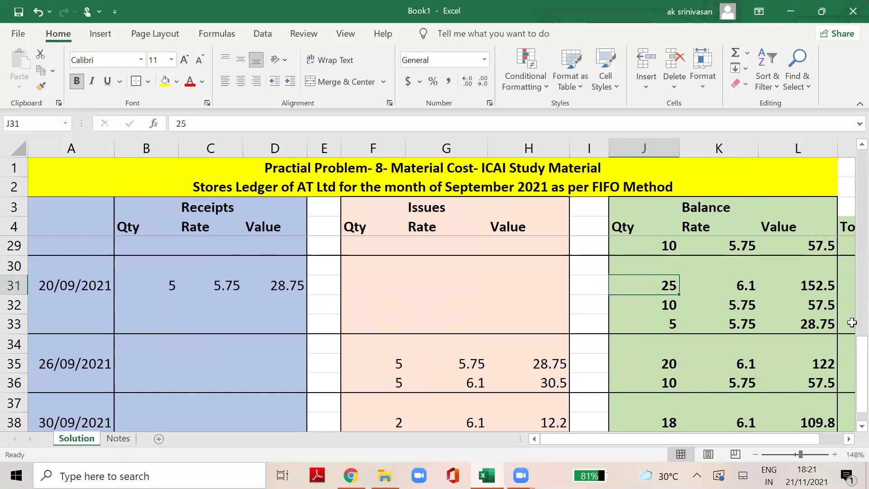
# Recheck the 30/09/2021 issue line's quantity, rate and value formula against the 26/09/2021 balance rate in K35
pyautogui.moveTo(862, 375); pyautogui.dragTo(851, 416)
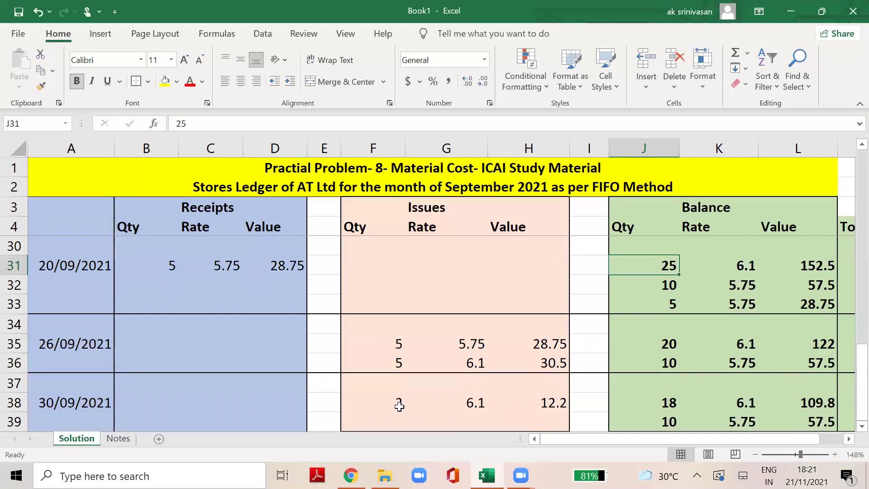
pyautogui.click(399, 406)
pyautogui.press('Right')
pyautogui.press('Right')
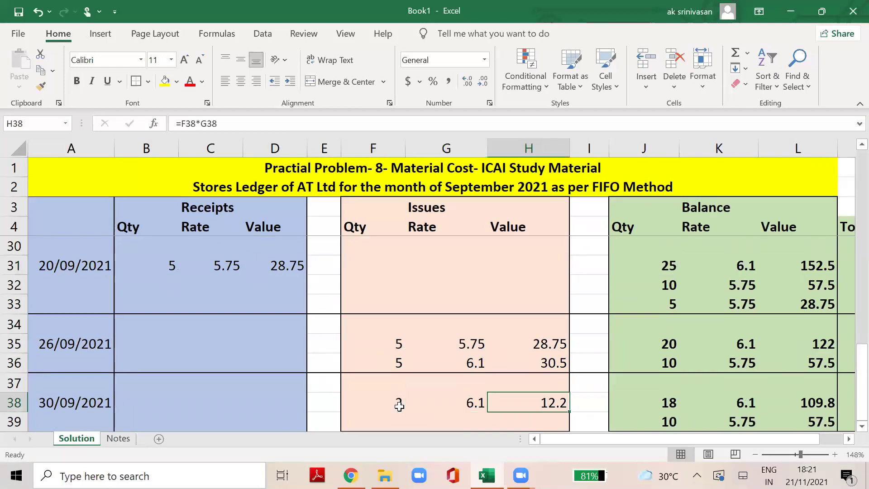
pyautogui.press('Left')
pyautogui.press('Down')
pyautogui.press('Down')
pyautogui.press('Down')
pyautogui.press('Down')
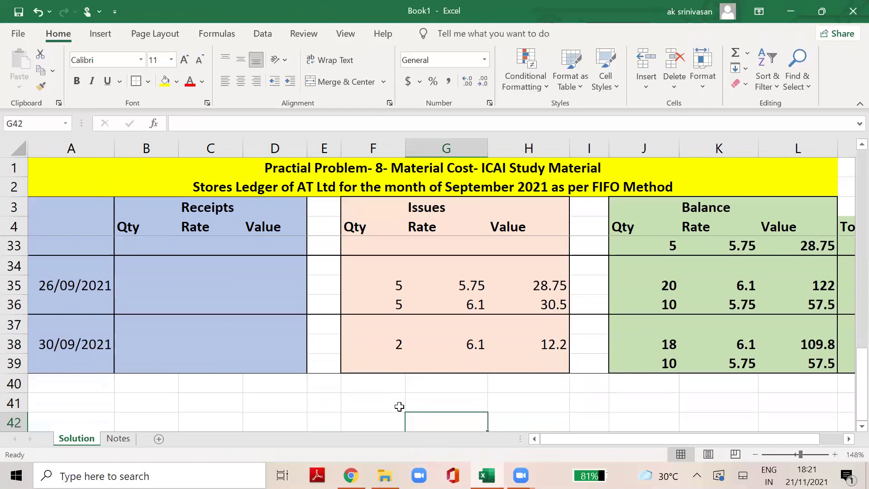
pyautogui.click(397, 350)
pyautogui.click(448, 207)
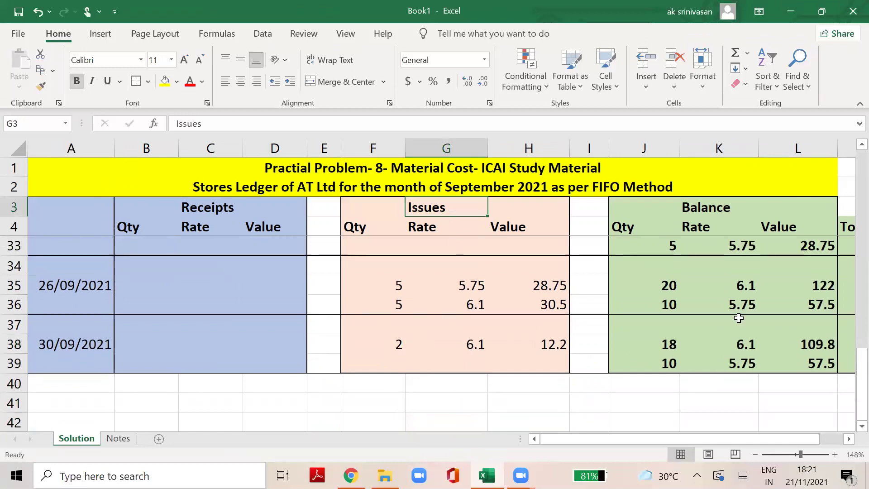
pyautogui.click(737, 290)
pyautogui.click(464, 340)
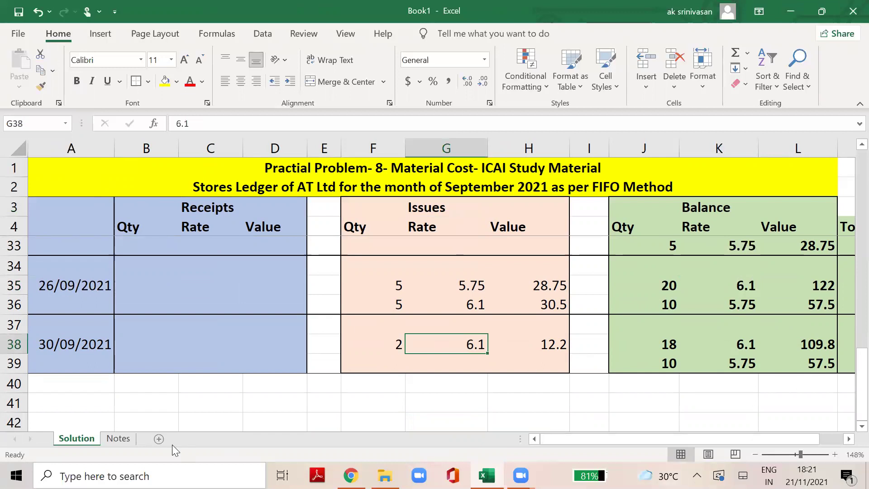
# Read the Notes sheet's section on valuing materials returned to stores, and return to the start of the ledger on the Solution sheet
pyautogui.moveTo(858, 367); pyautogui.dragTo(849, 152)
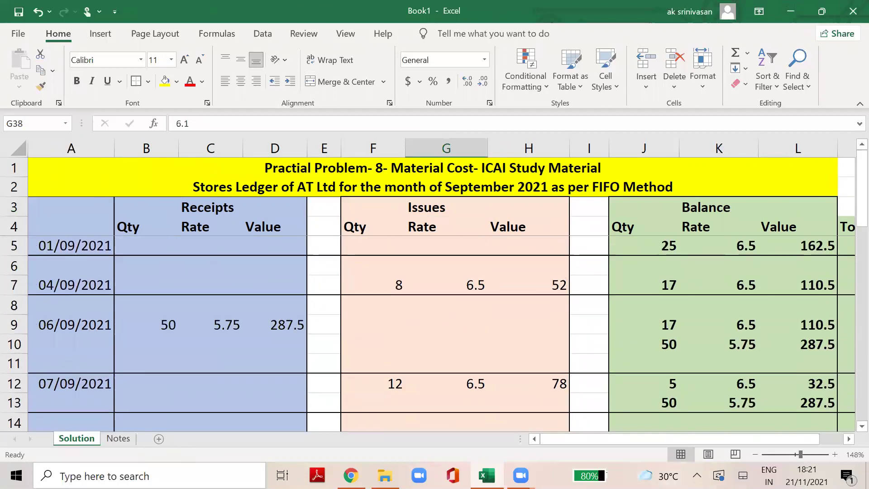
pyautogui.moveTo(603, 436); pyautogui.dragTo(566, 439)
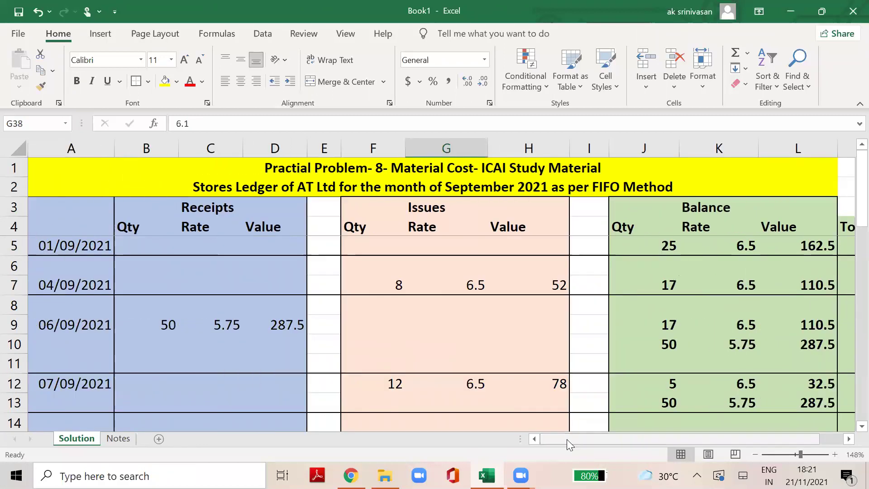
pyautogui.click(120, 439)
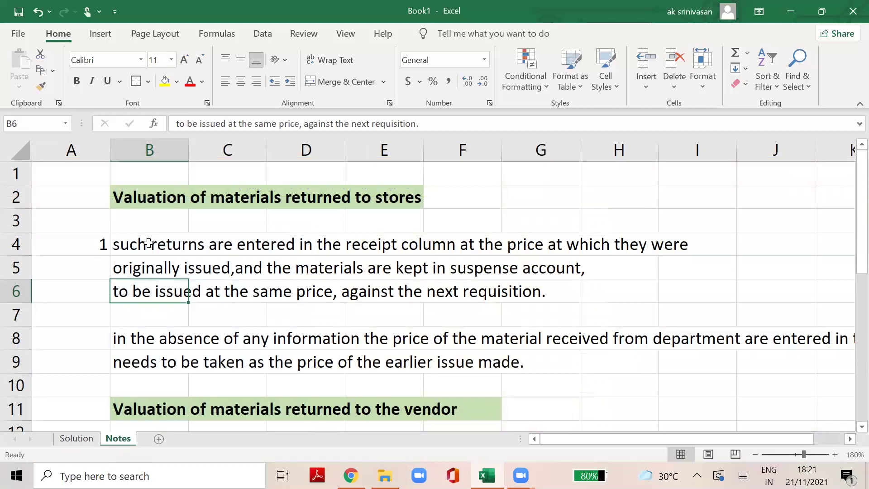
pyautogui.click(391, 199)
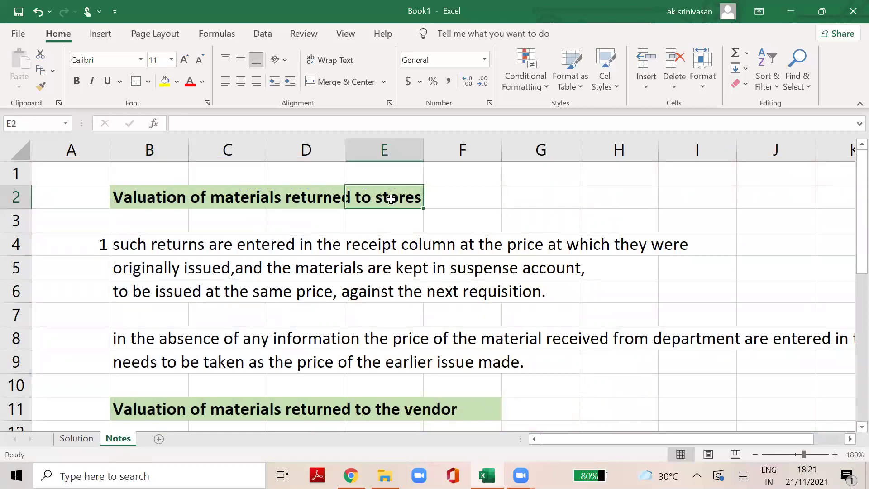
pyautogui.click(214, 246)
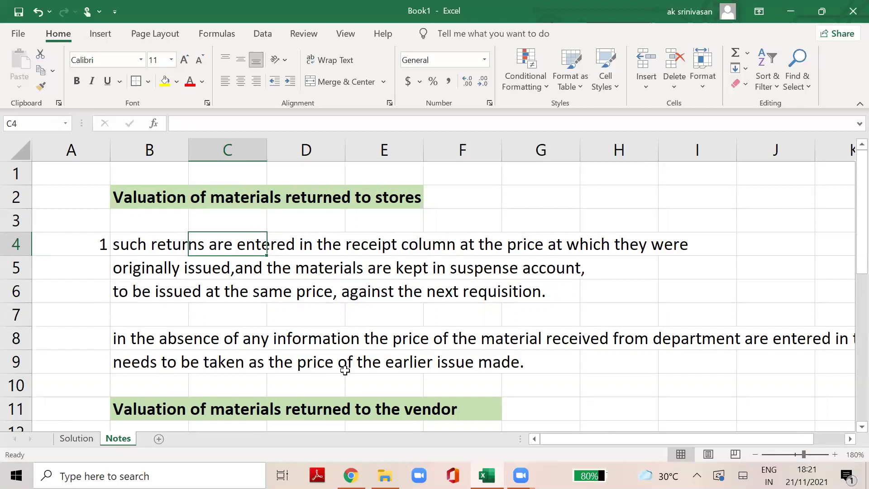
pyautogui.click(75, 442)
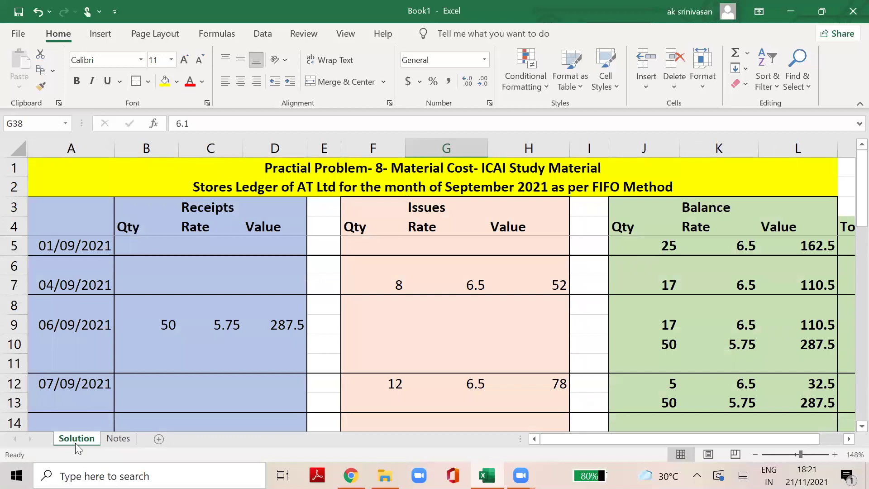